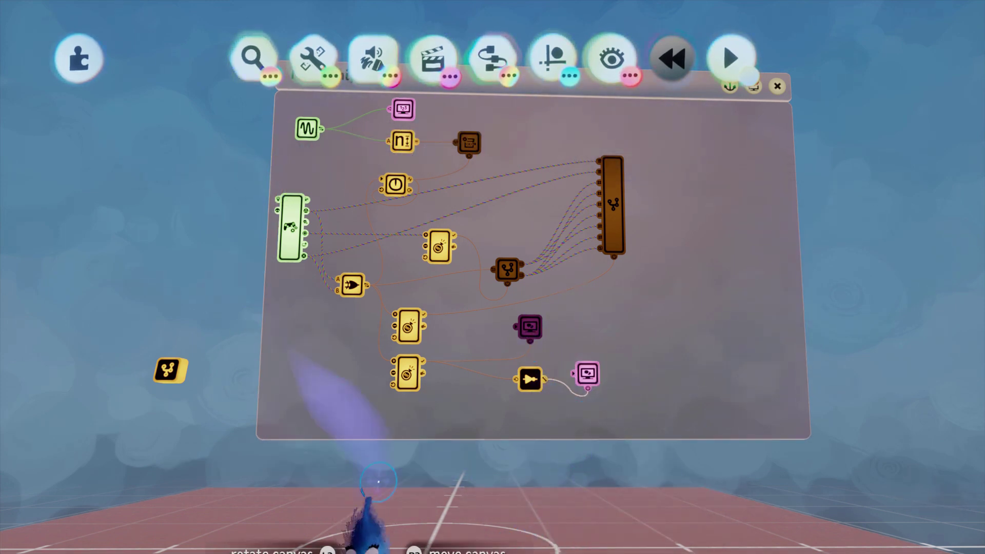
Switch the High/Low Generator scene from editing to play mode
left_click_drag(433, 417, 429, 471)
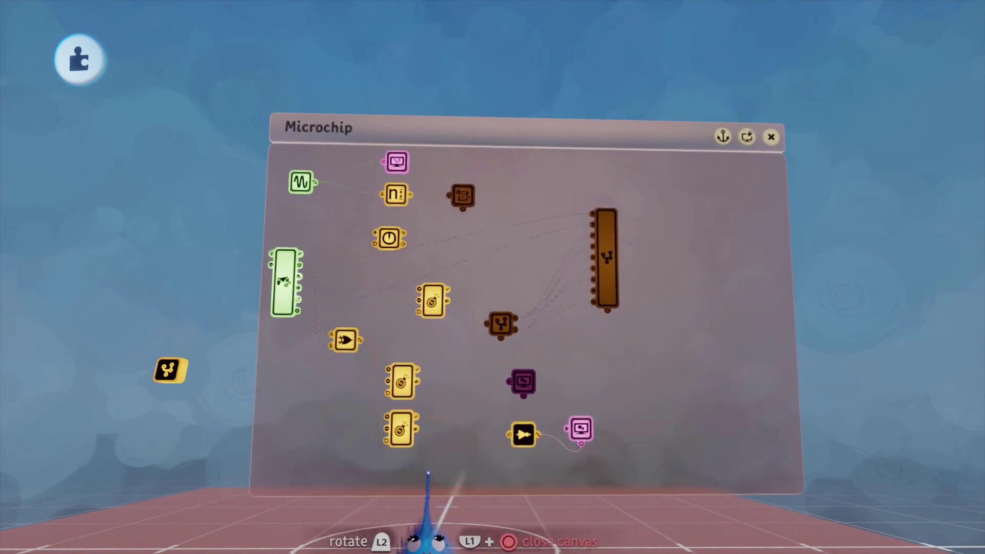
left_click_drag(521, 462, 488, 433)
key("Escape")
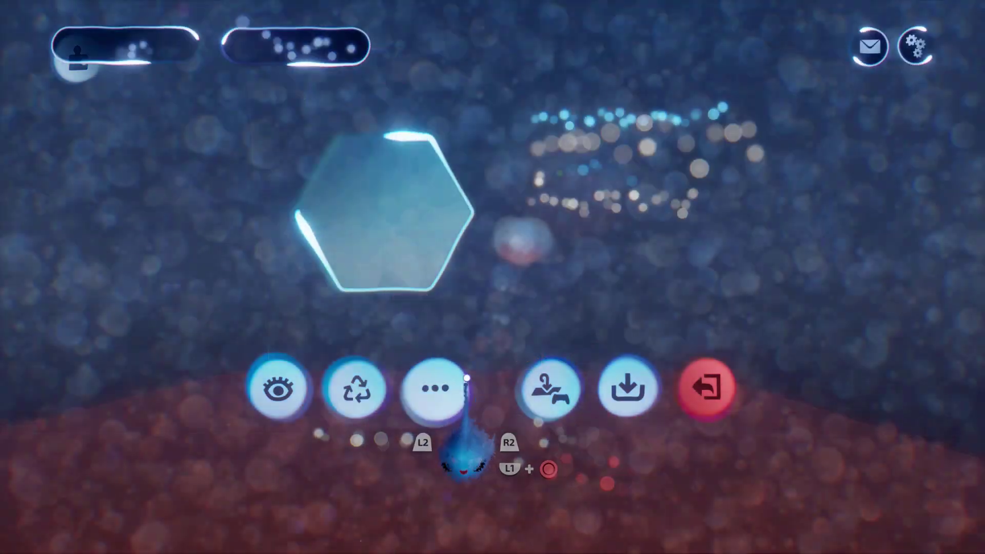
left_click(274, 405)
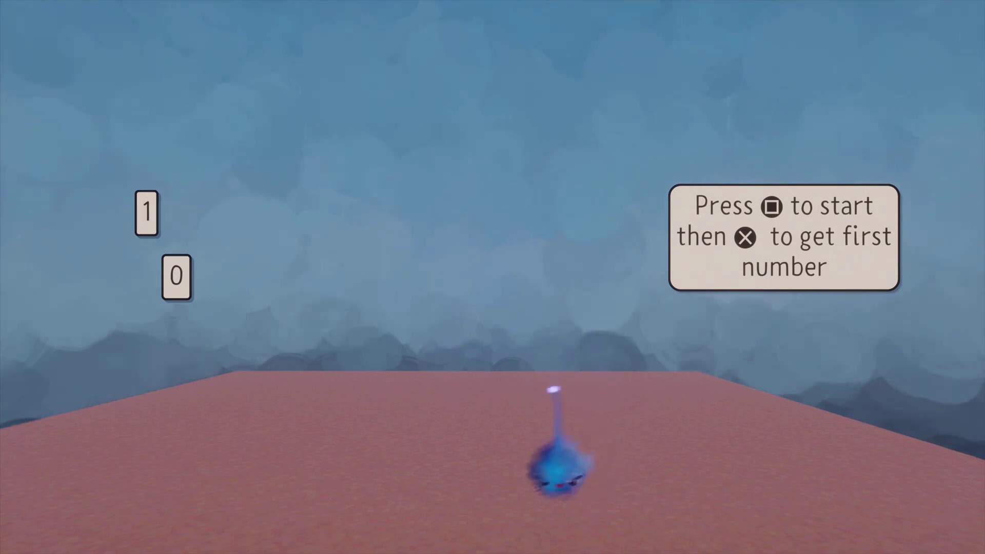
Test the game by generating the first number and making three guesses, and return the scene to edit mode
key("x")
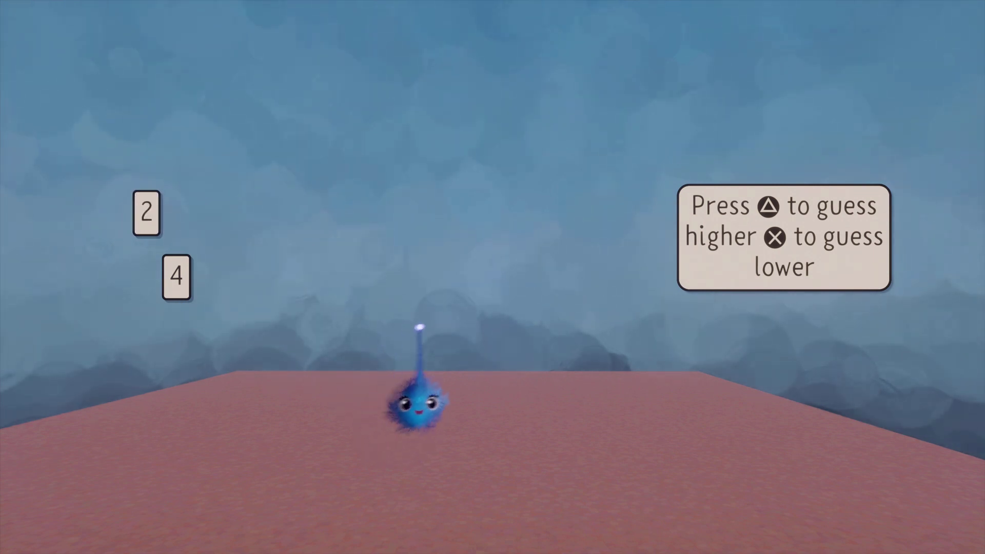
key("x")
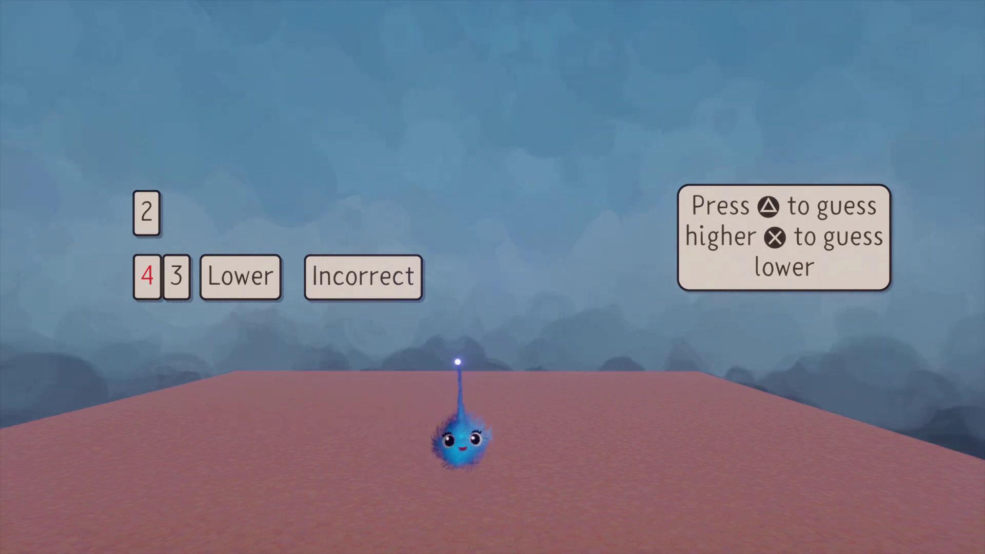
key("triangle")
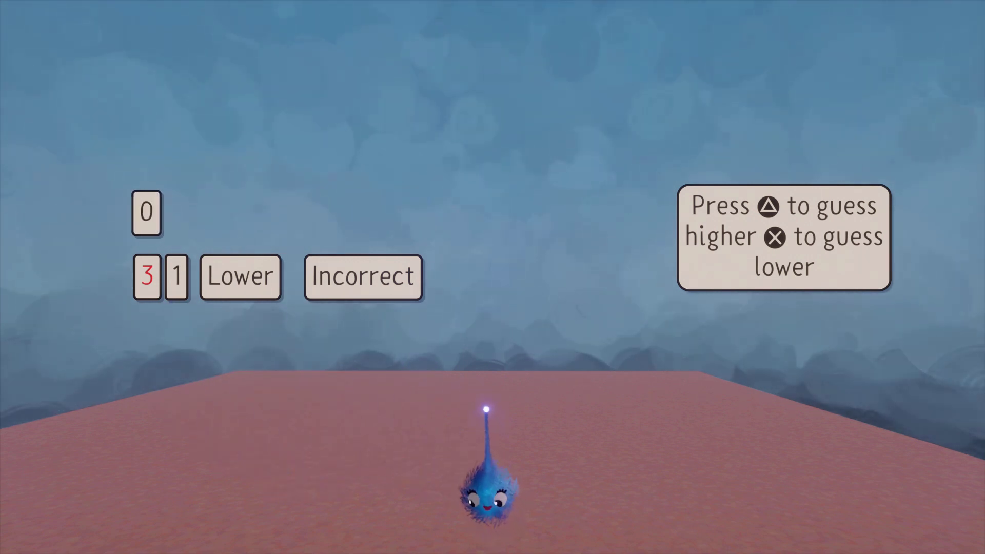
key("t")
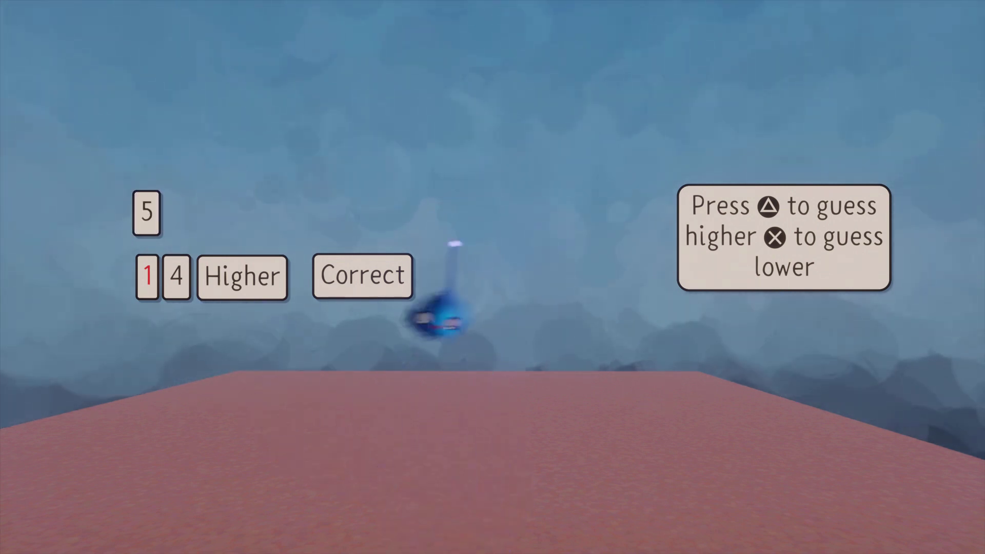
key("Escape")
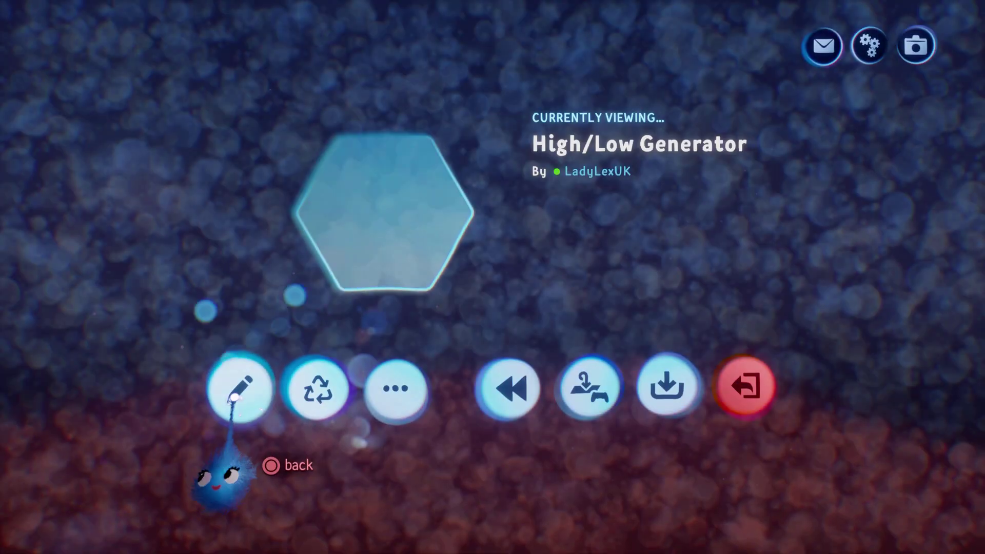
left_click(235, 395)
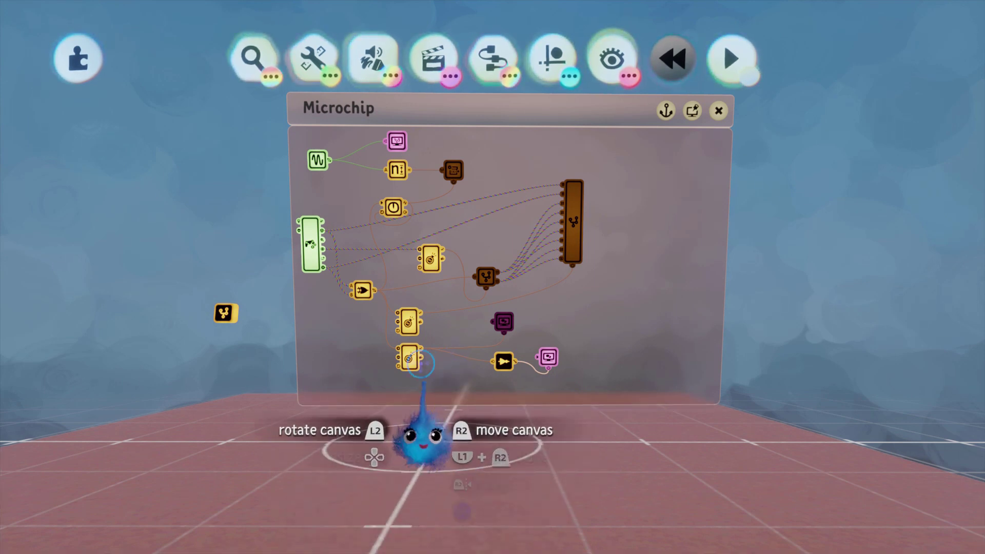
Reposition the tall nested microchip and the smaller nested microchip wired to it on the Microchip canvas
scroll(405, 385, "up", 2)
scroll(463, 347, "up", 1)
scroll(392, 319, "down", 3)
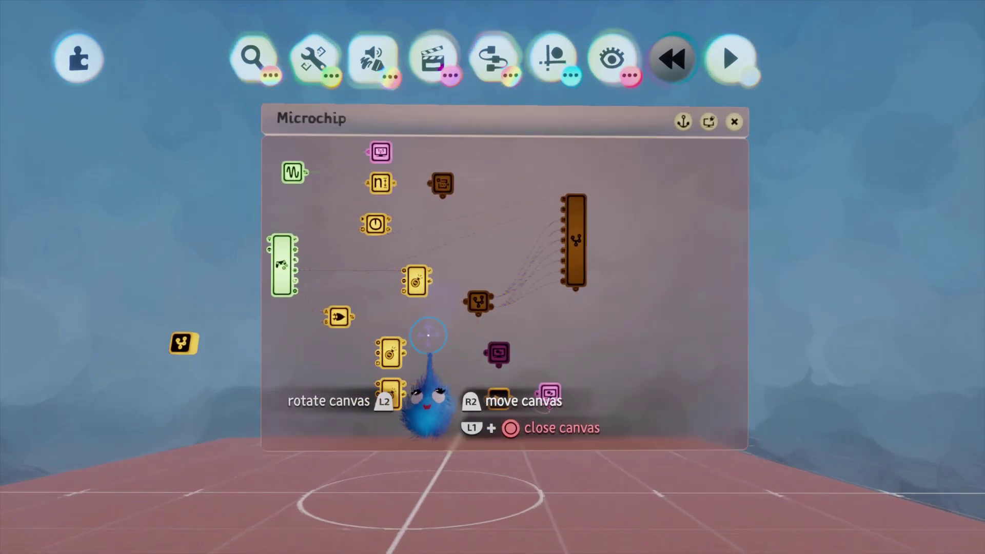
scroll(415, 346, "up", 1)
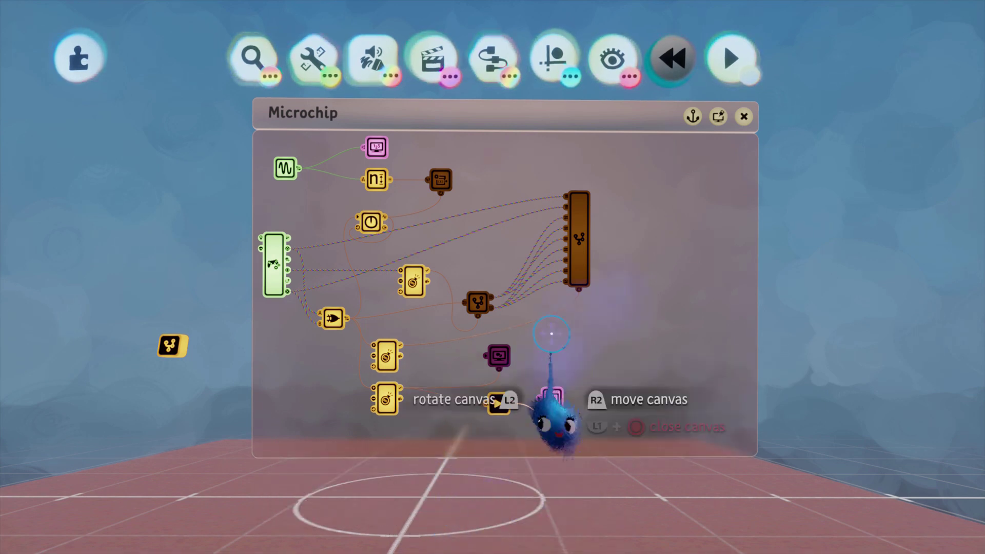
scroll(559, 294, "up", 2)
left_click_drag(542, 318, 590, 346)
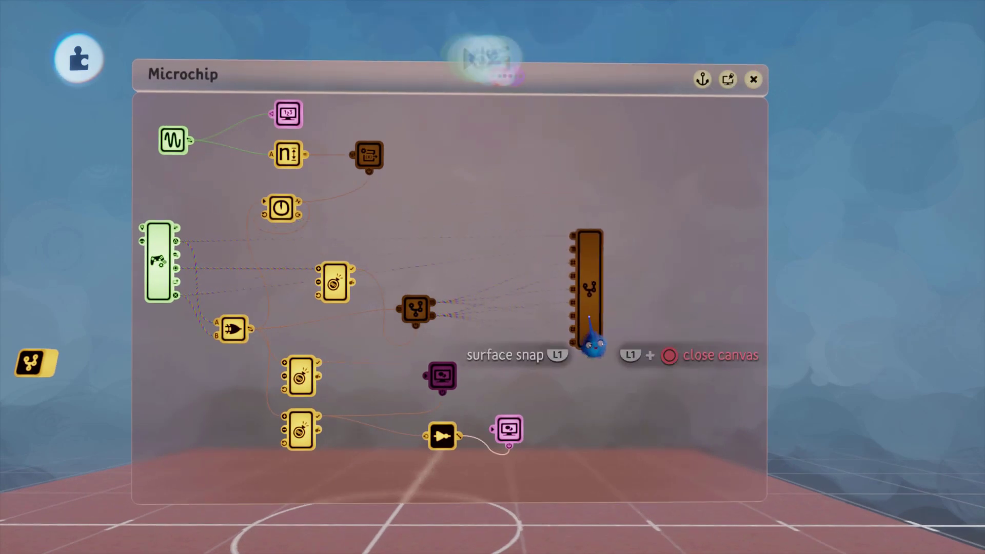
left_click_drag(405, 380, 436, 308)
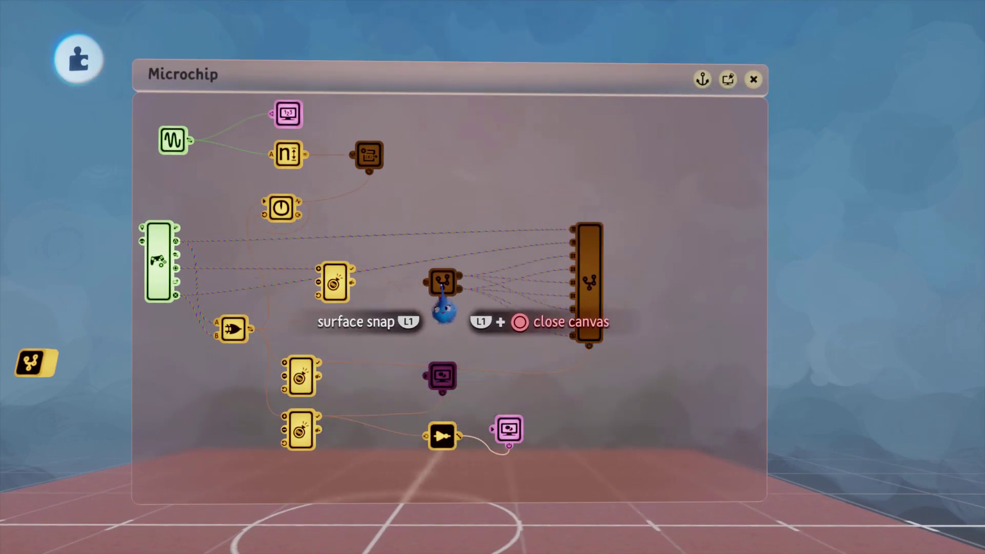
Examine the Signal Generator's sweep, pause time and maximum/minimum value range settings, and close them
scroll(431, 374, "down", 2)
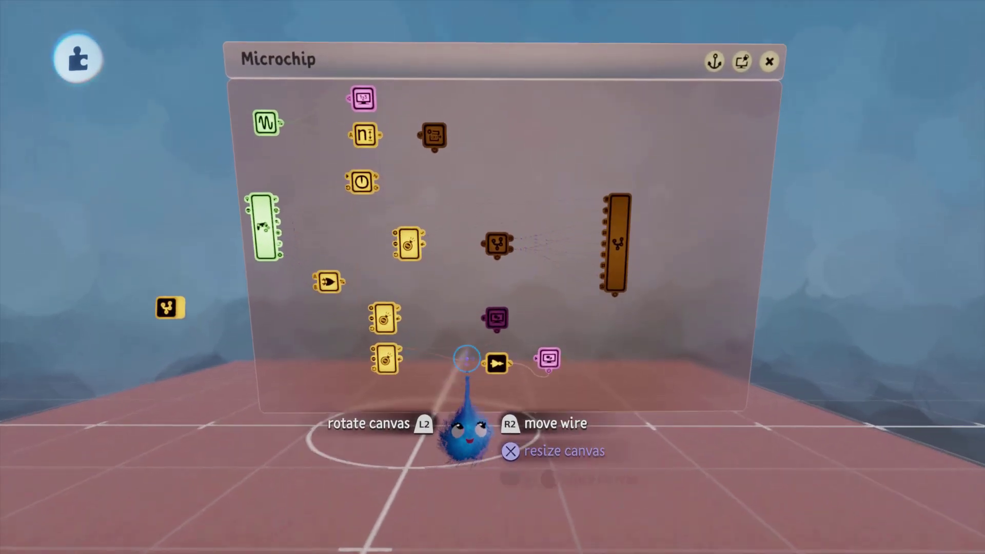
scroll(465, 359, "up", 1)
scroll(458, 383, "up", 1)
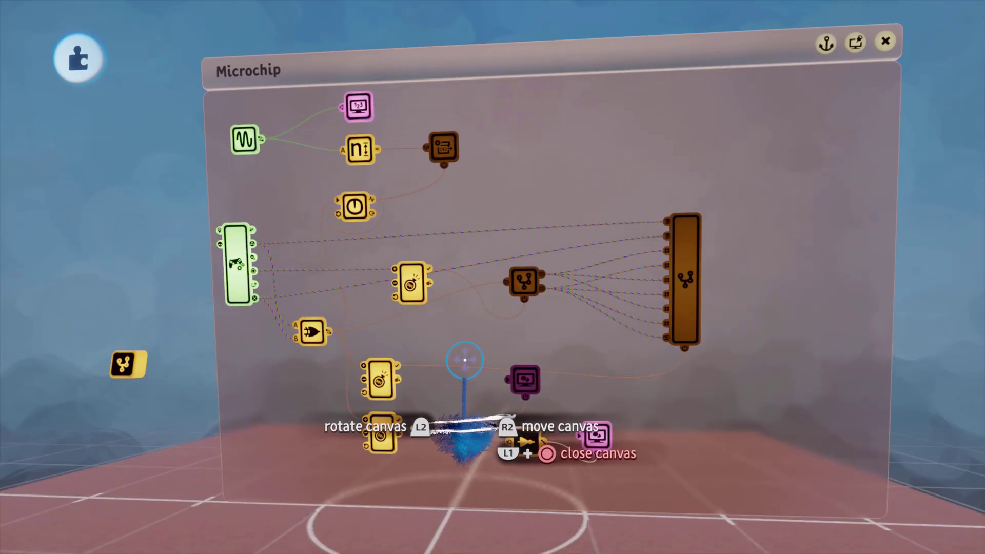
scroll(465, 360, "down", 2)
scroll(447, 318, "up", 3)
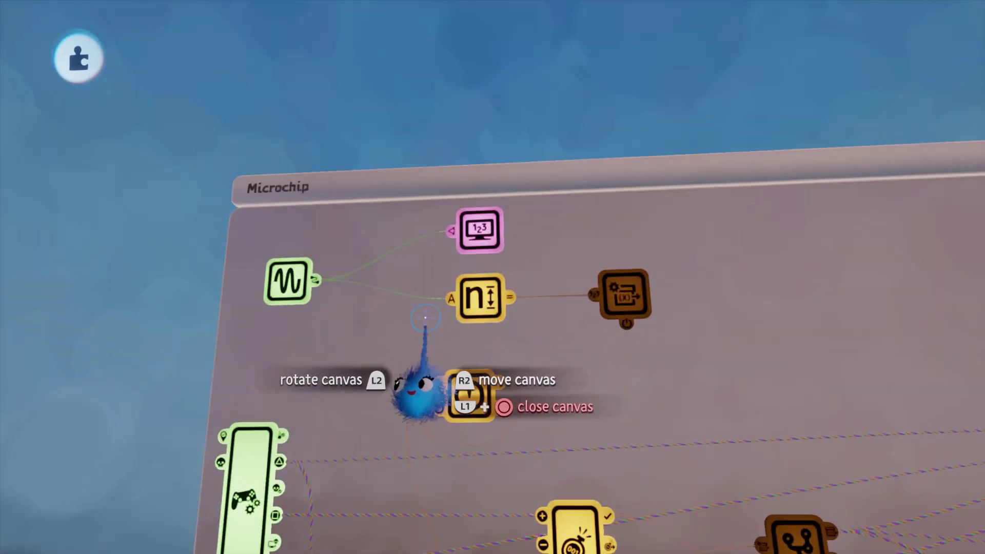
left_click(363, 285)
left_click(355, 359)
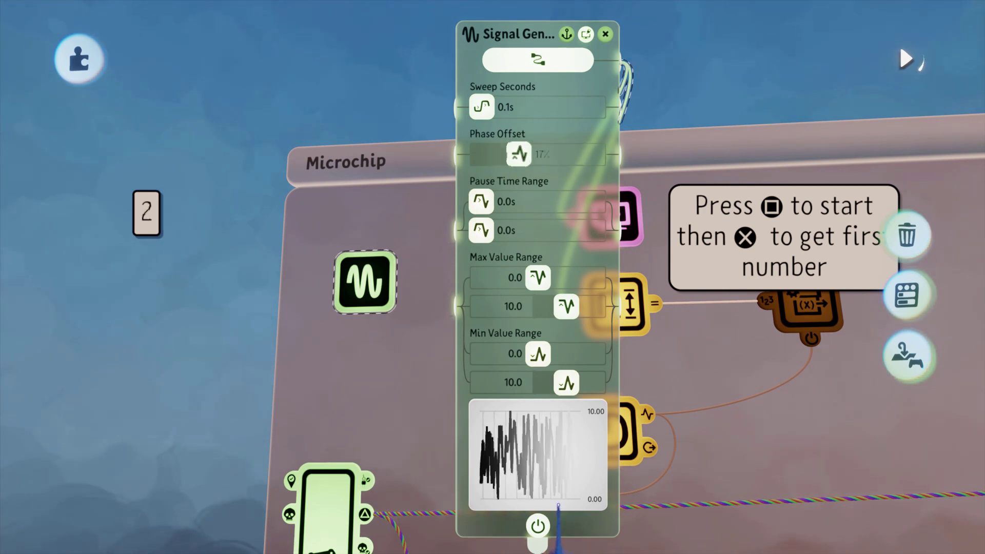
left_click(590, 46)
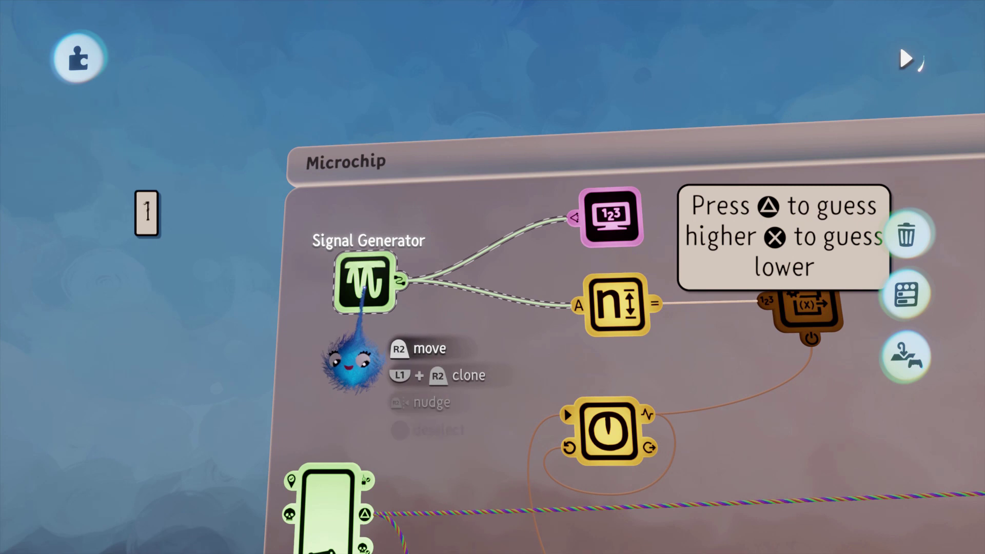
Check the Previous number display fed by the Signal Generator and stop the running scene
left_click(617, 216)
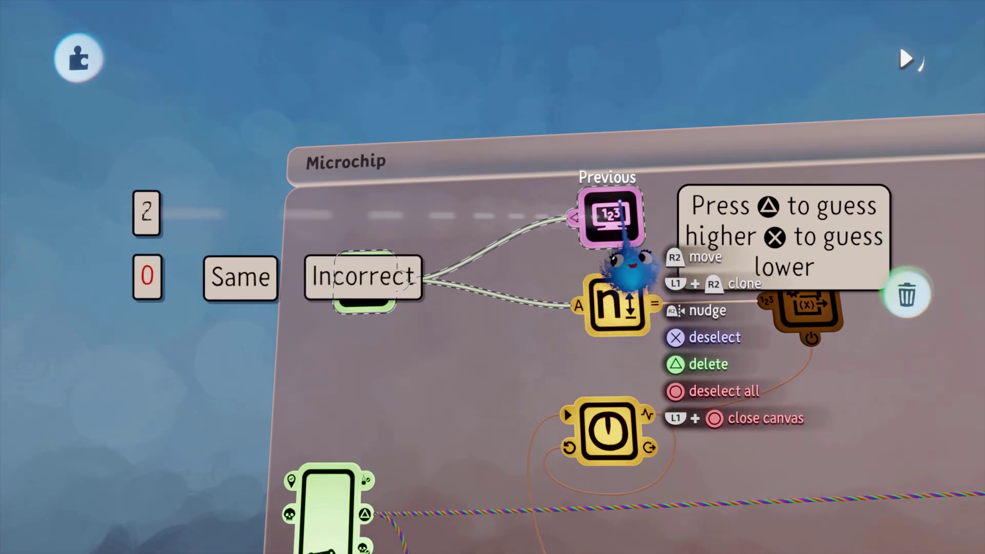
left_click(619, 211)
scroll(480, 329, "down", 4)
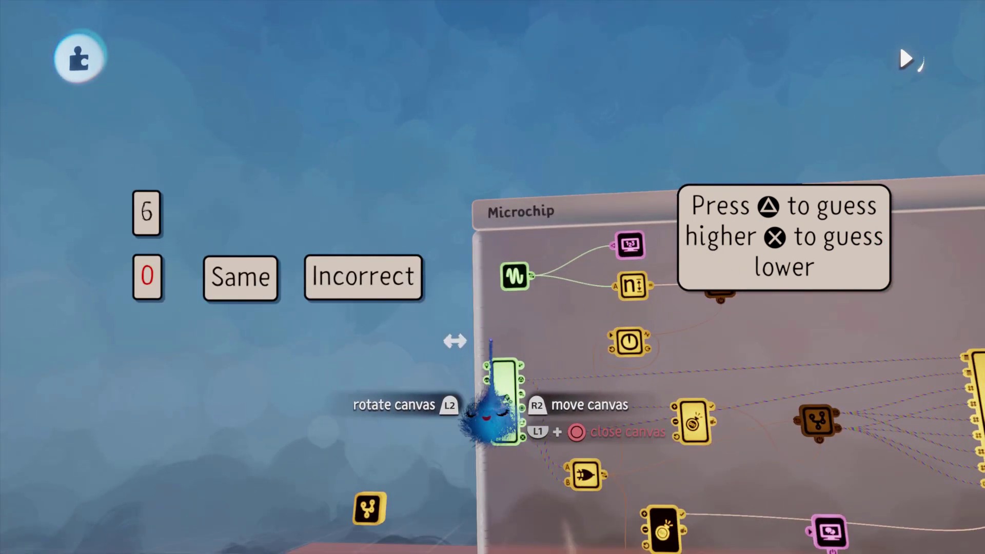
scroll(510, 328, "up", 4)
key("space")
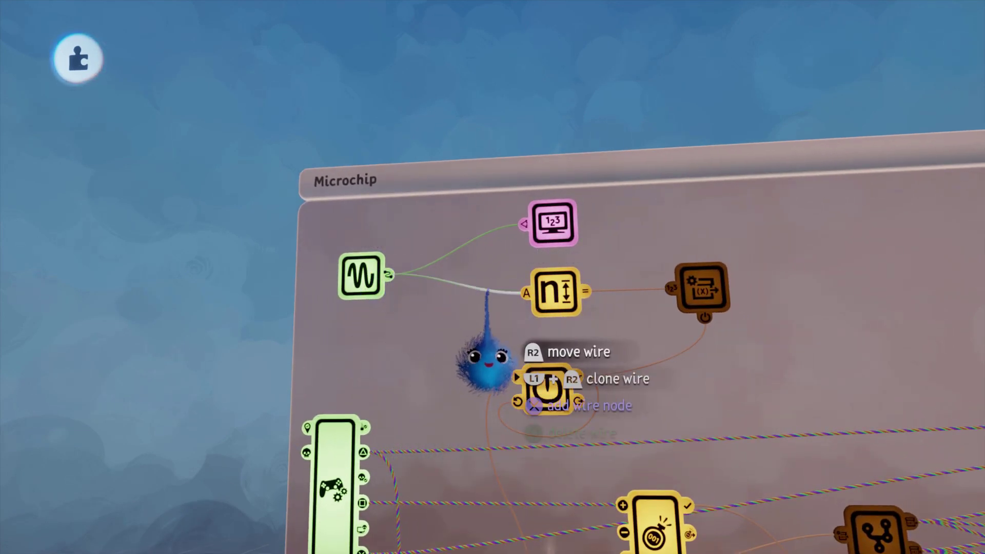
Examine the settings of the Round calculator and of the Current variable modifier that receives its output
left_click(563, 299)
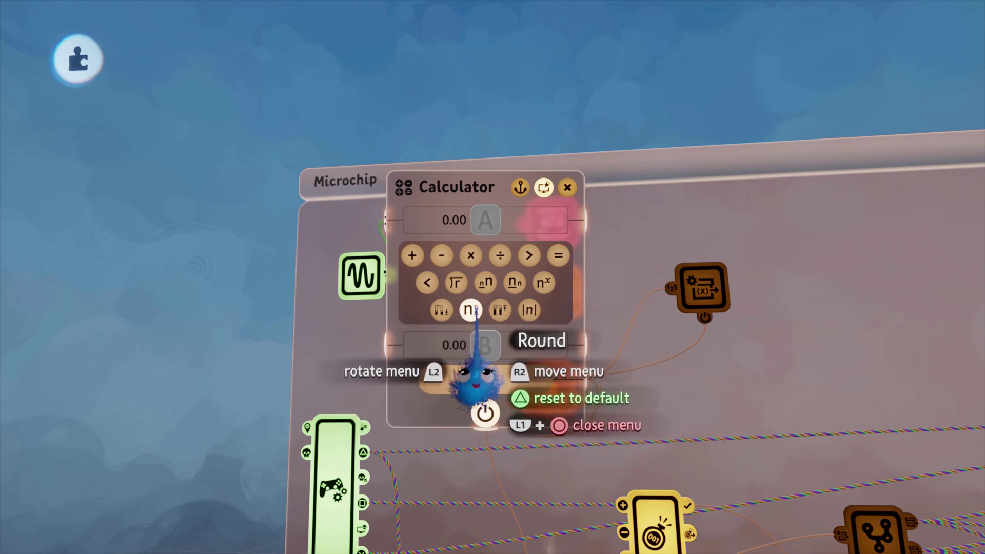
left_click(567, 188)
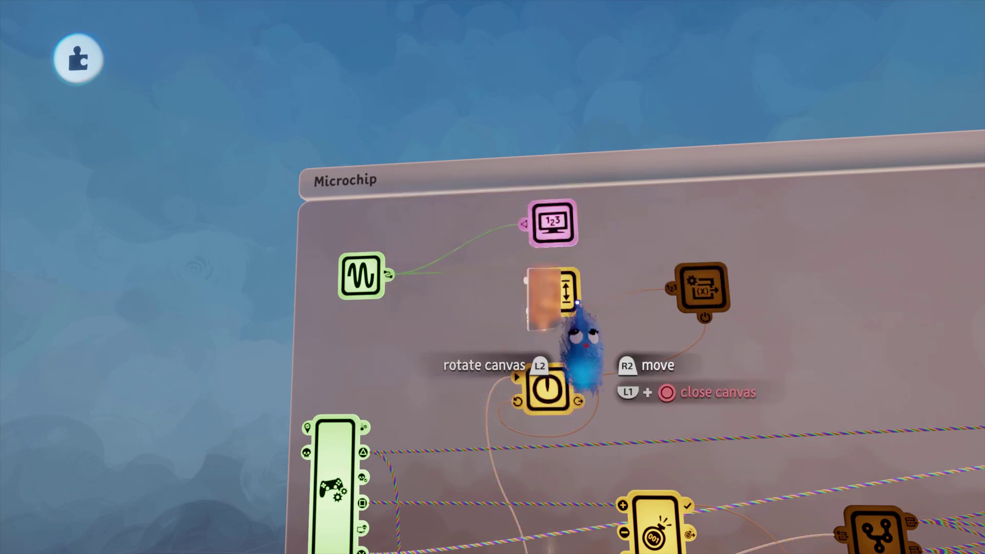
left_click(708, 297)
left_click_drag(602, 333, 903, 272)
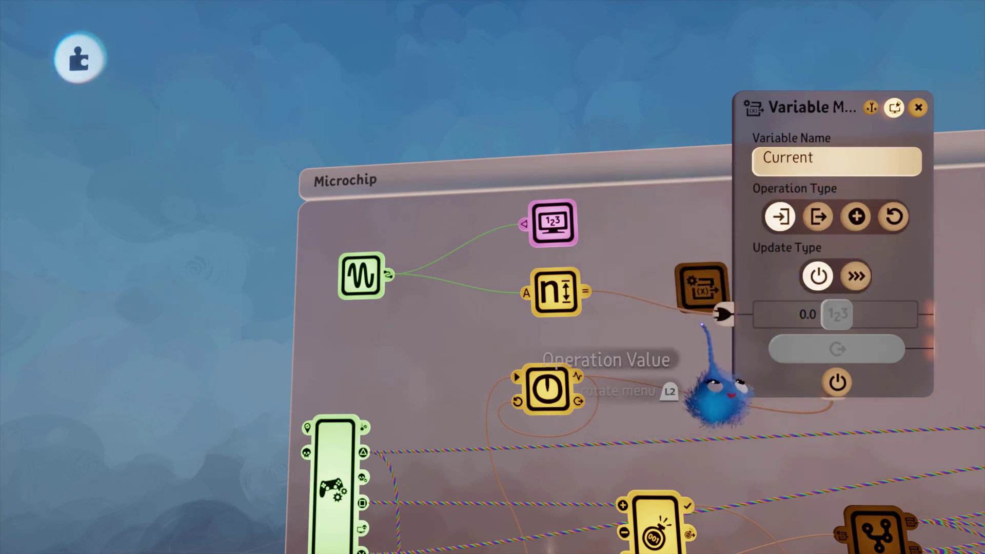
left_click(918, 107)
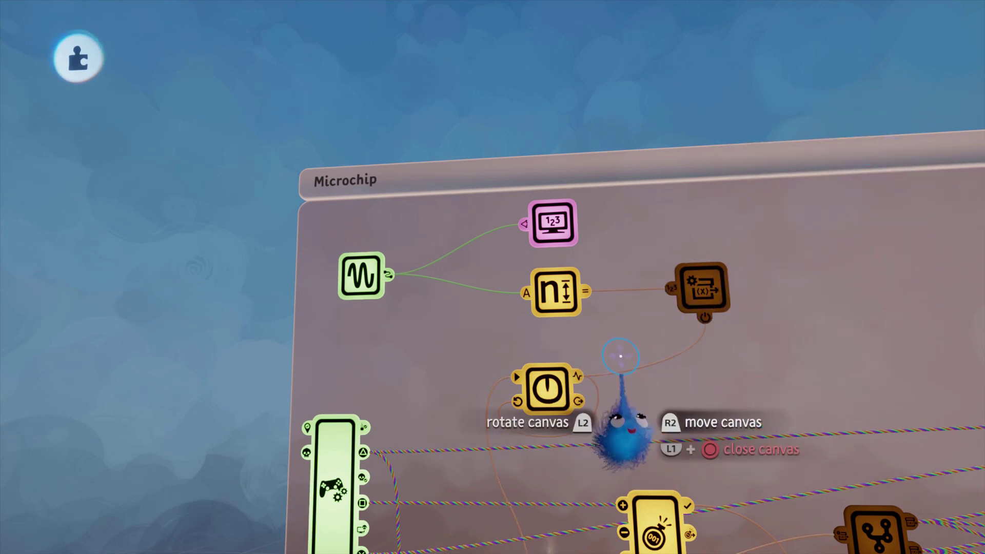
Examine how the controller sensor's button outputs are wired to the other gadgets
scroll(609, 367, "down", 3)
scroll(546, 440, "up", 3)
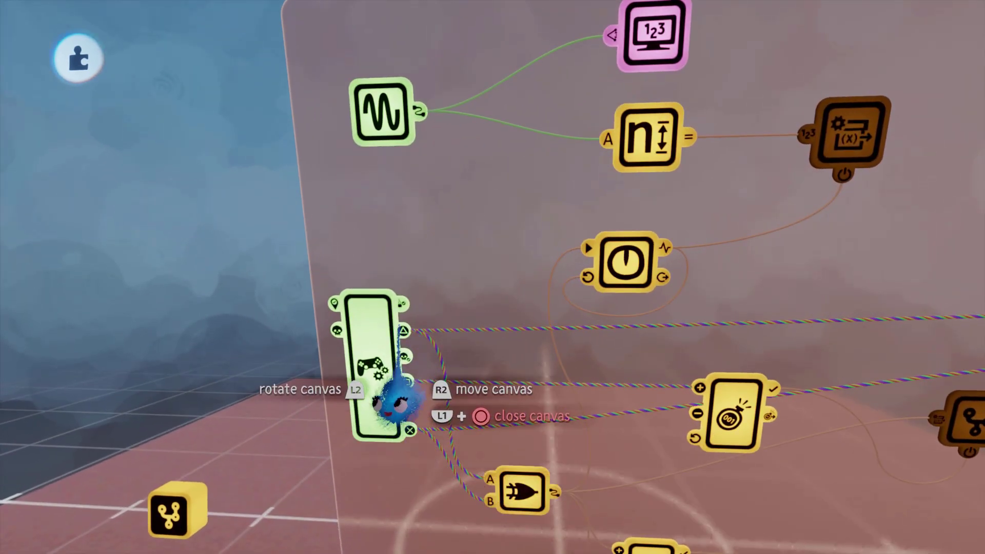